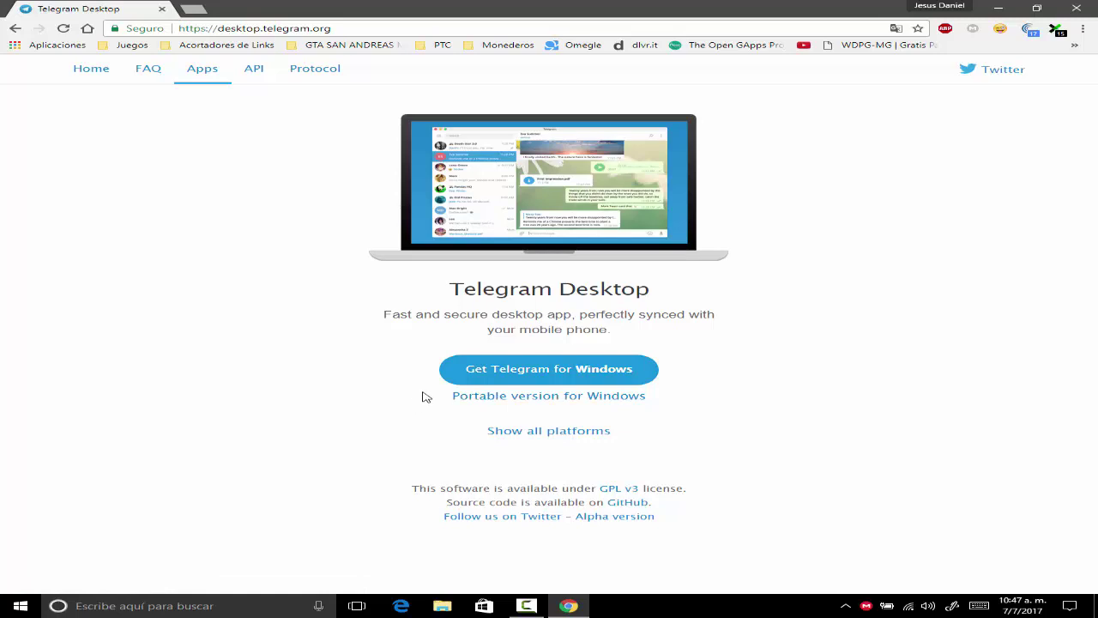
- Start downloading the Telegram Desktop installer for Windows and cancel the download
left_click(480, 375)
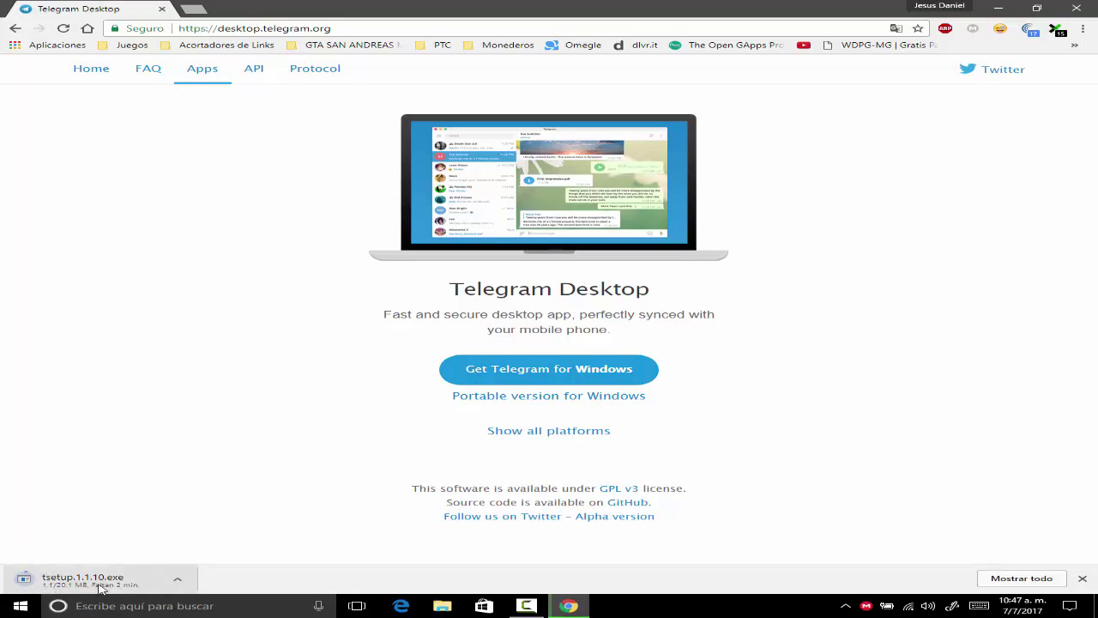
left_click(177, 579)
left_click(190, 559)
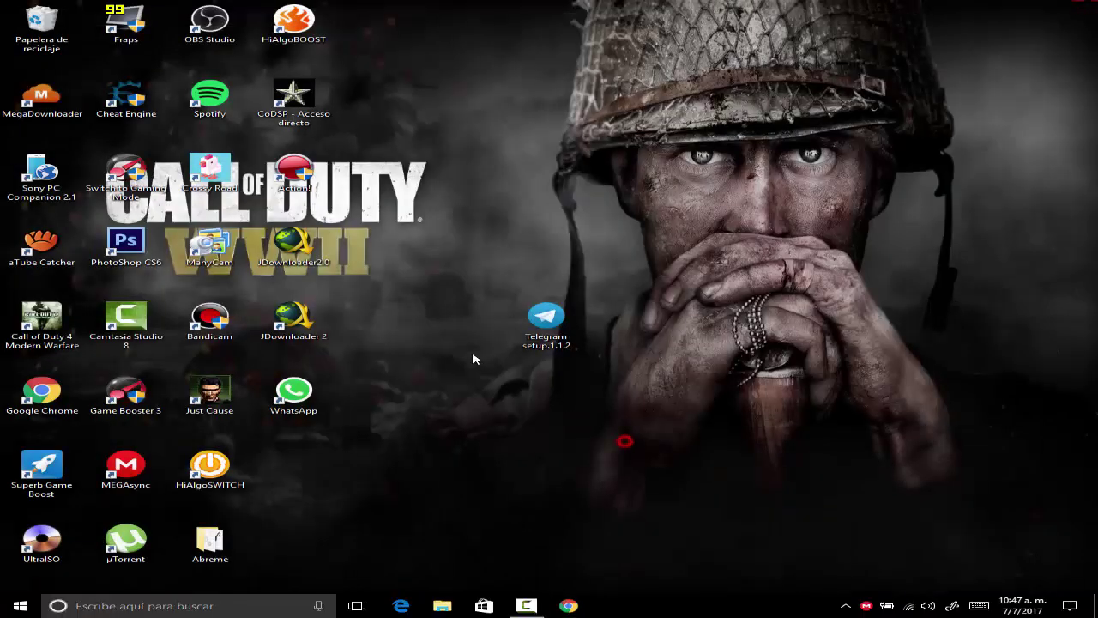
- Run the Telegram setup.1.1.2 installer from the desktop, allow its execution and accept Español as the installation language
double_click(552, 335)
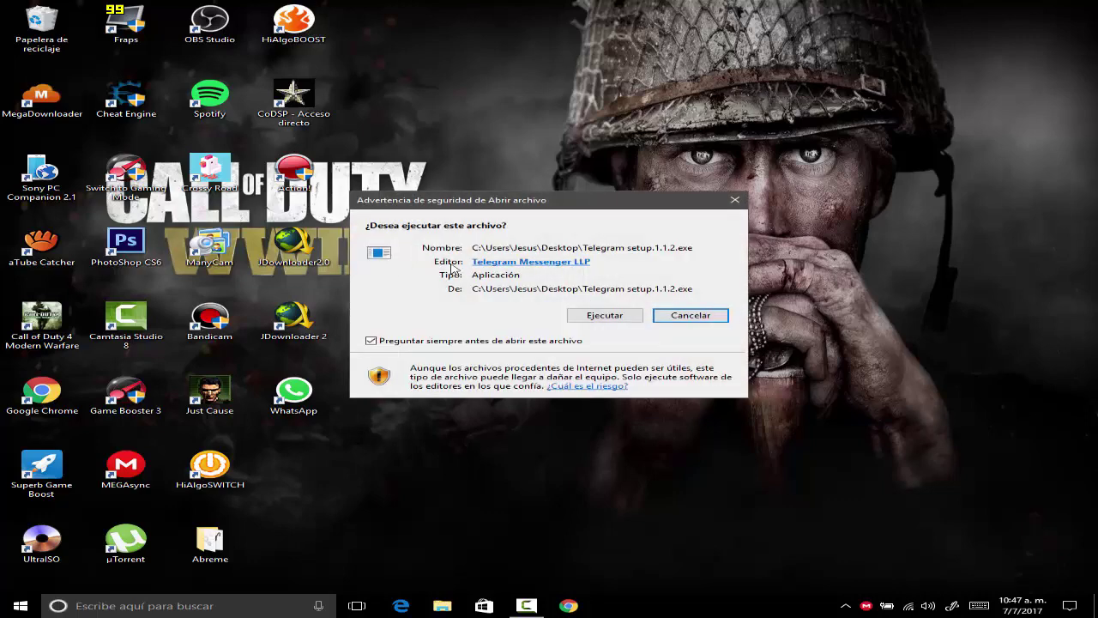
left_click(589, 314)
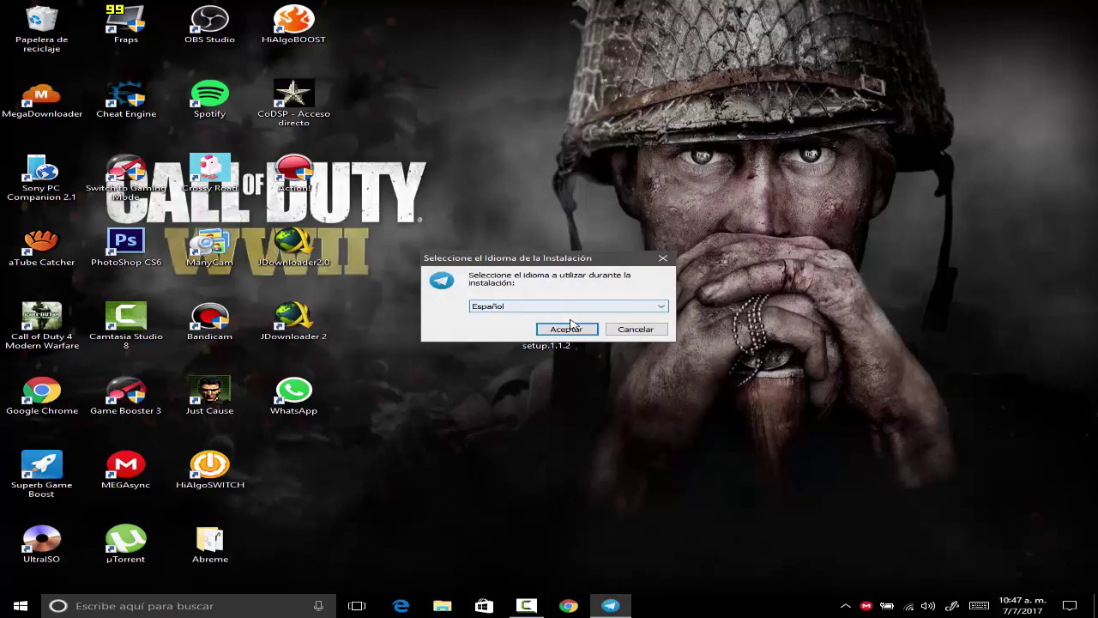
left_click(572, 327)
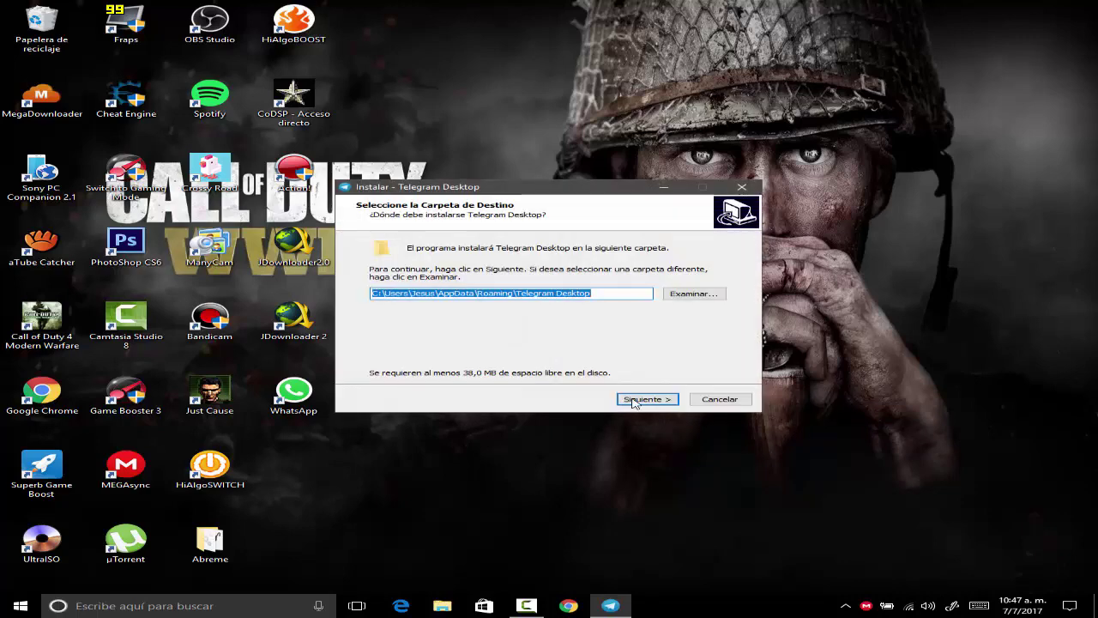
- Install Telegram Desktop with the default folder and a desktop icon, and finish the setup with Telegram set to launch
left_click(639, 401)
left_click(639, 400)
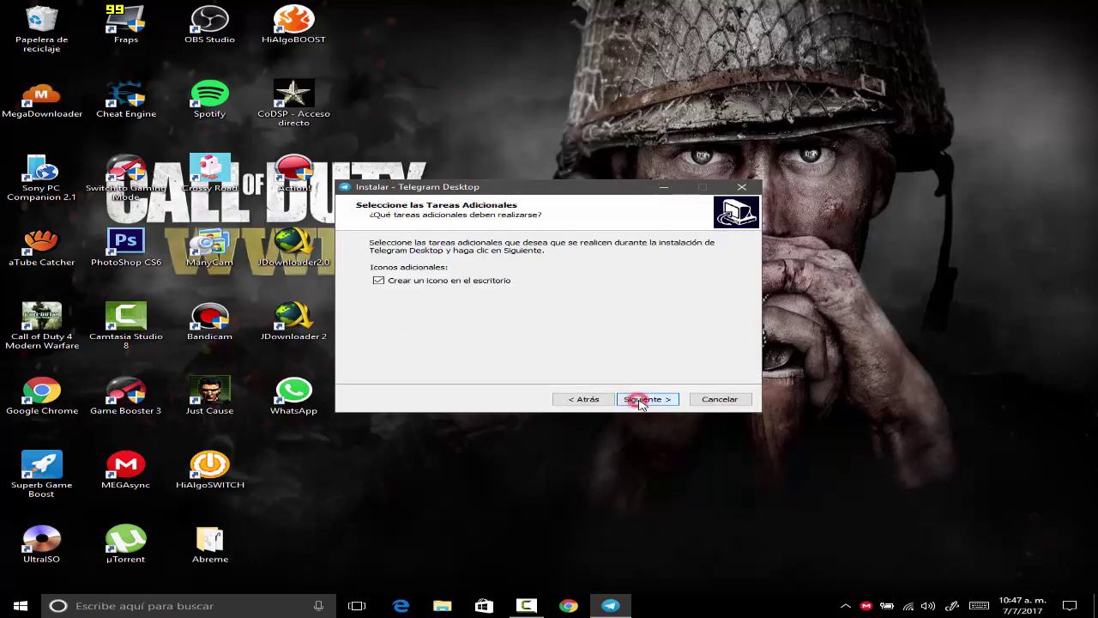
left_click(640, 401)
left_click(641, 401)
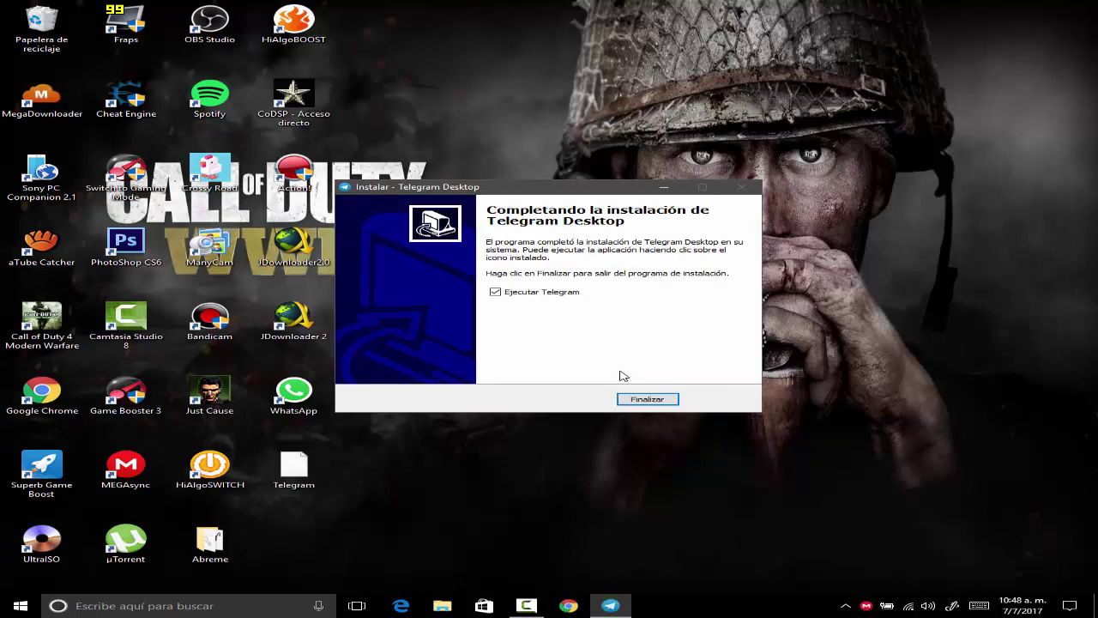
left_click(660, 401)
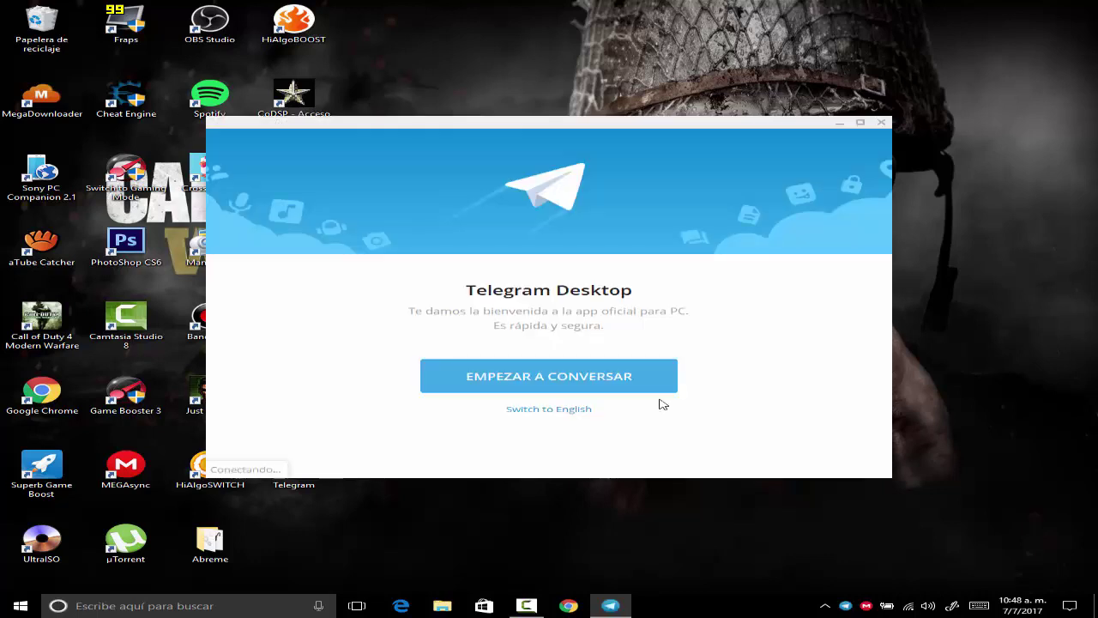
- Start the sign-in, submit the phone number with Venezuela as the country, and enter the activation code
left_click(579, 382)
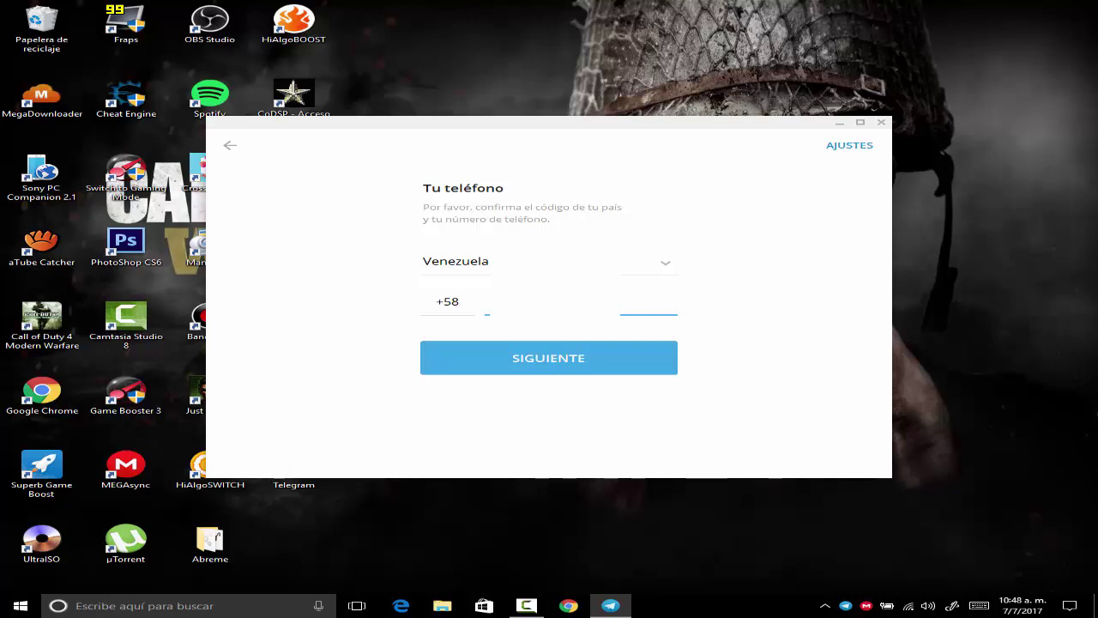
left_click(512, 363)
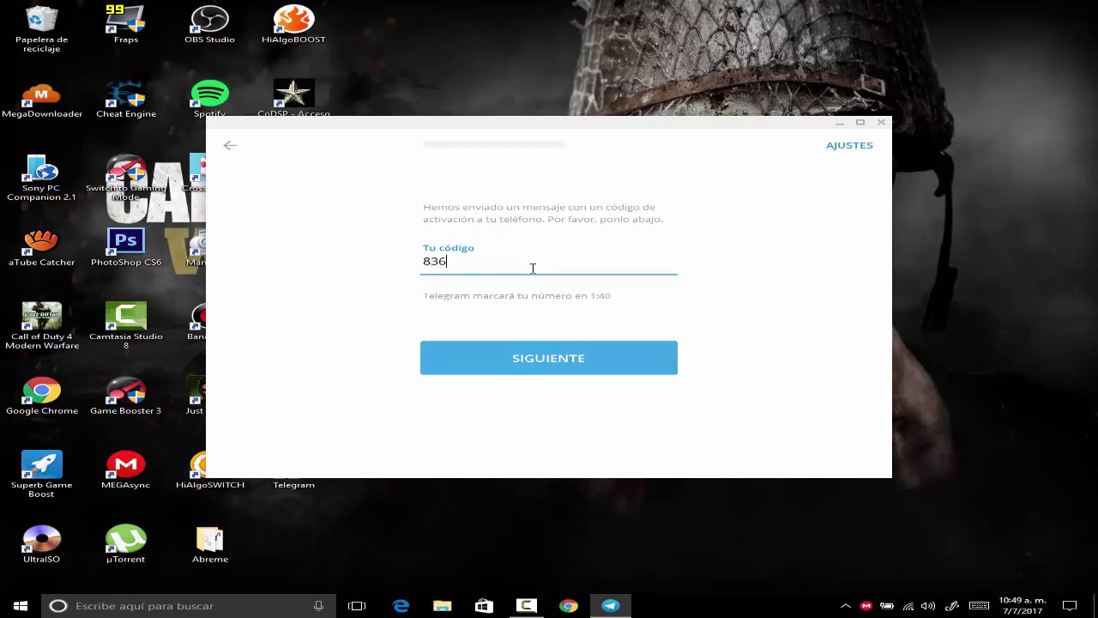
type("1")
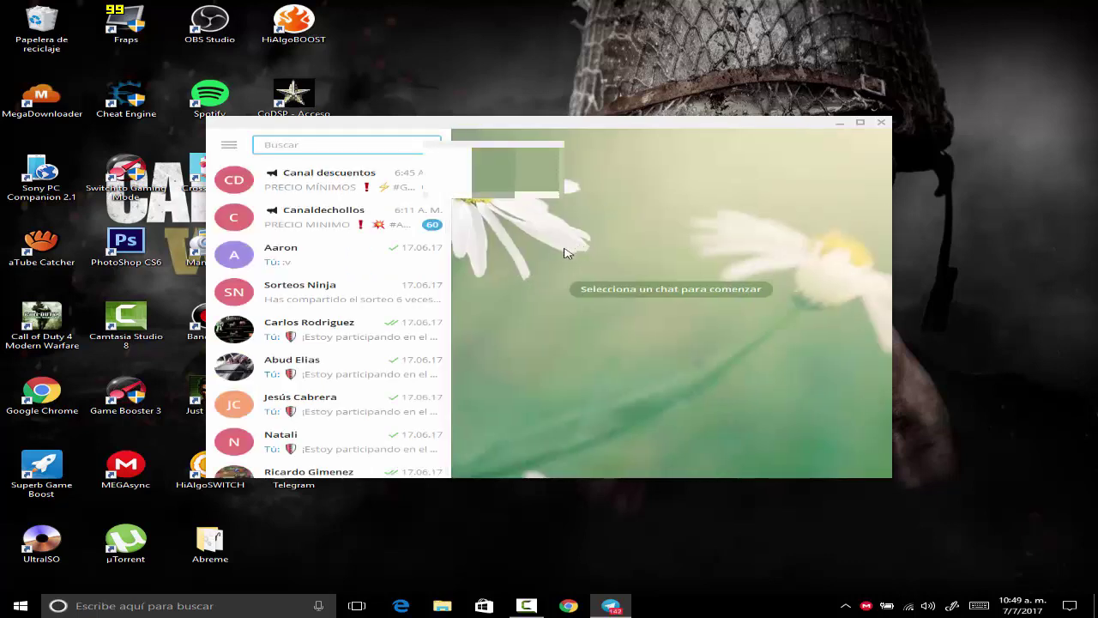
- Look through the chat list and view the channels Canaldechollos and Canal descuentos
scroll(307, 273, "down", 1)
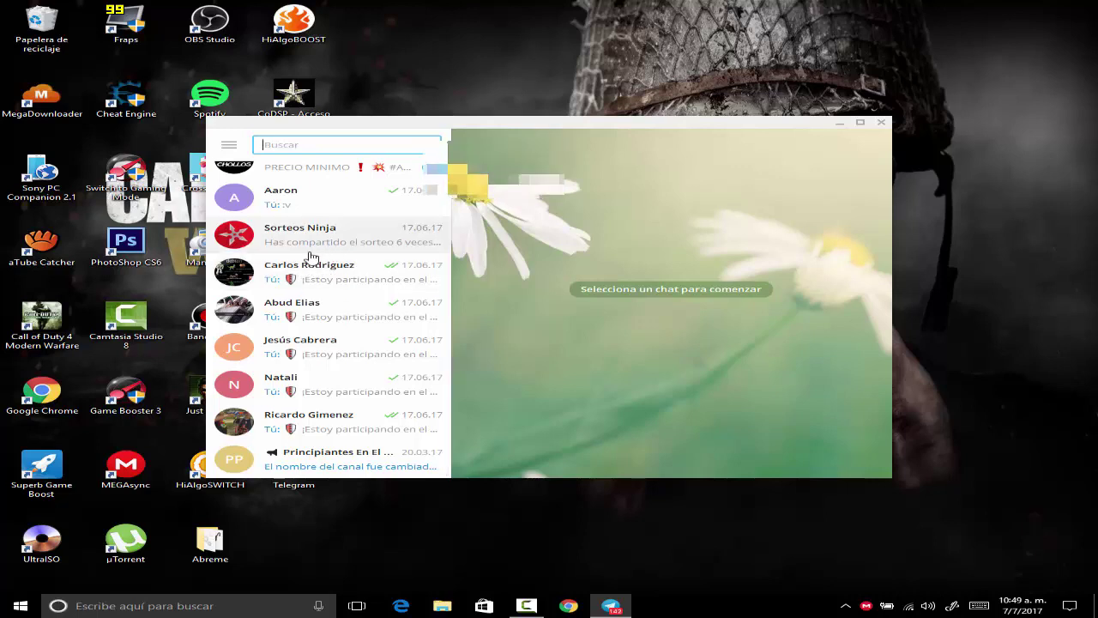
scroll(312, 252, "up", 1)
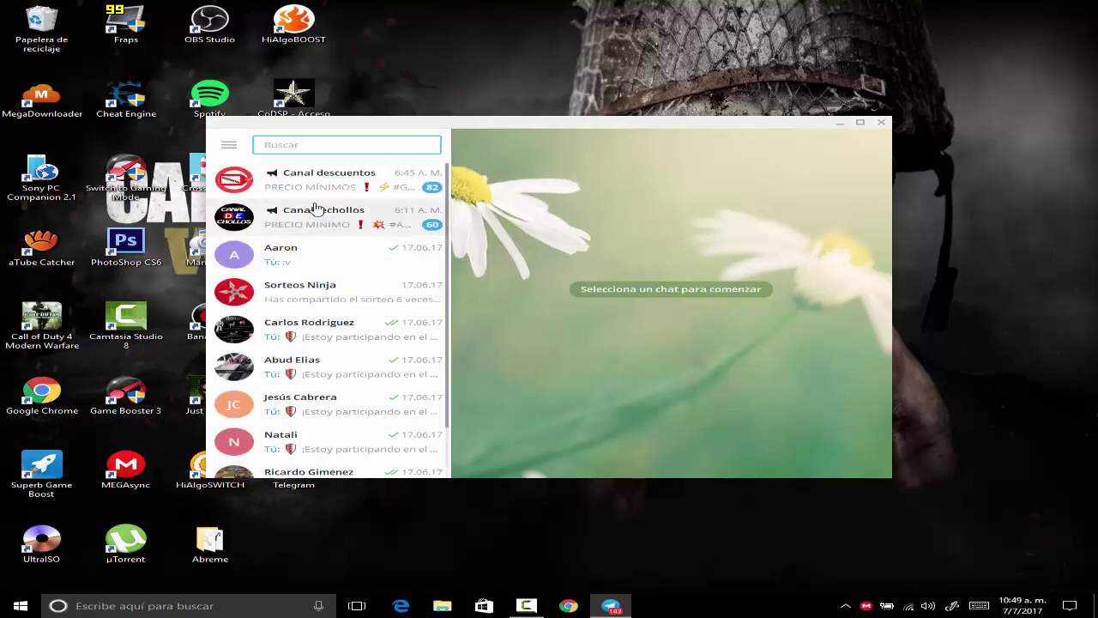
left_click(356, 228)
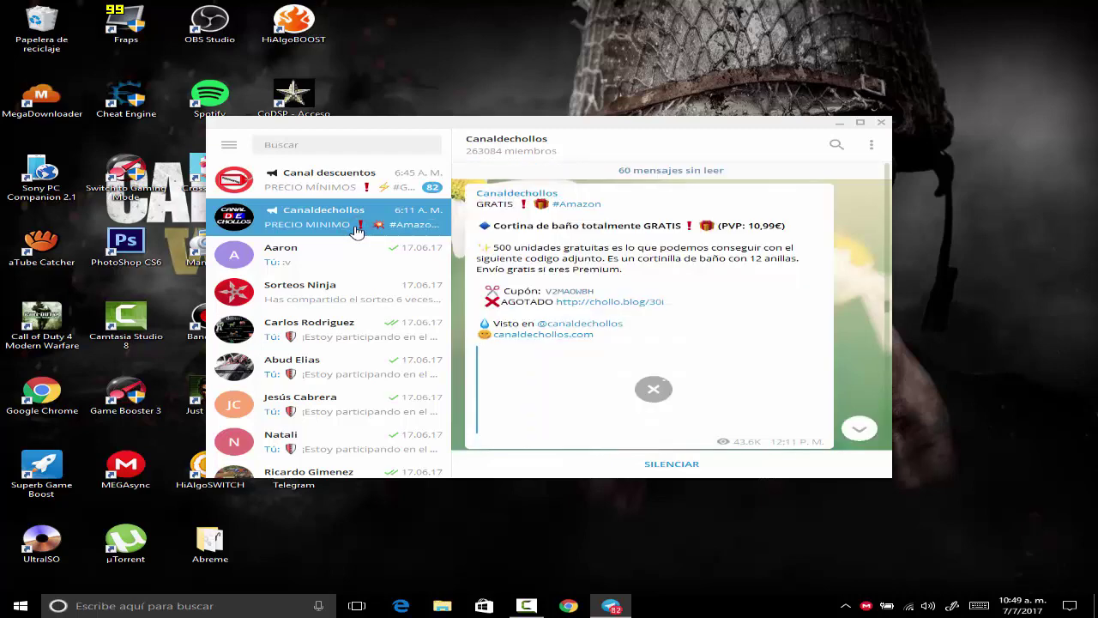
left_click(301, 184)
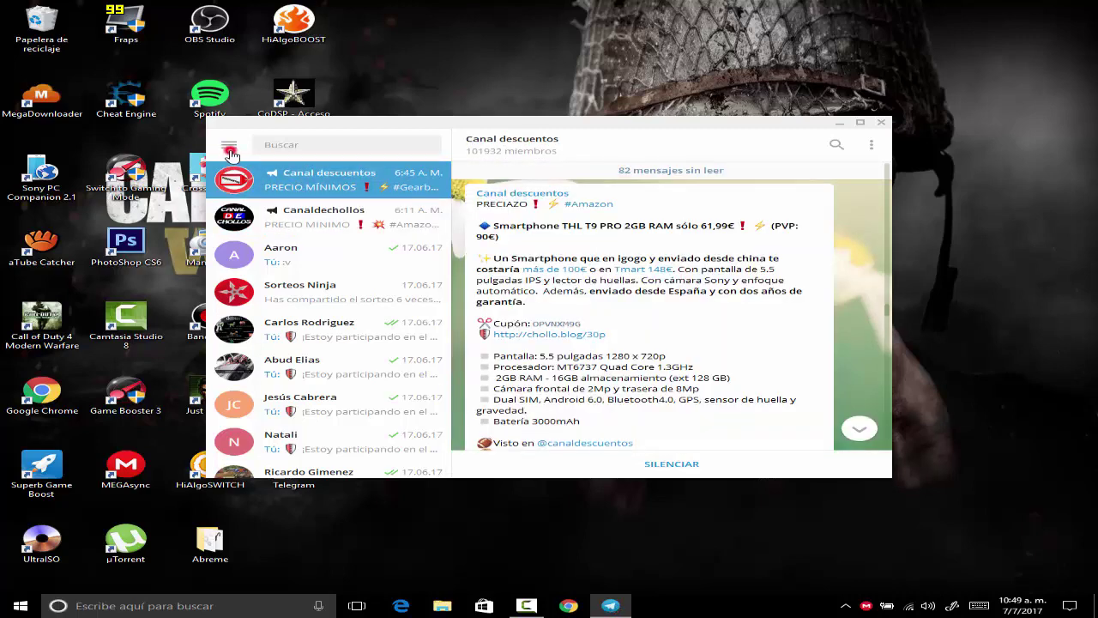
- Examine the main Telegram menu and the options available for the Canal descuentos channel
left_click(227, 146)
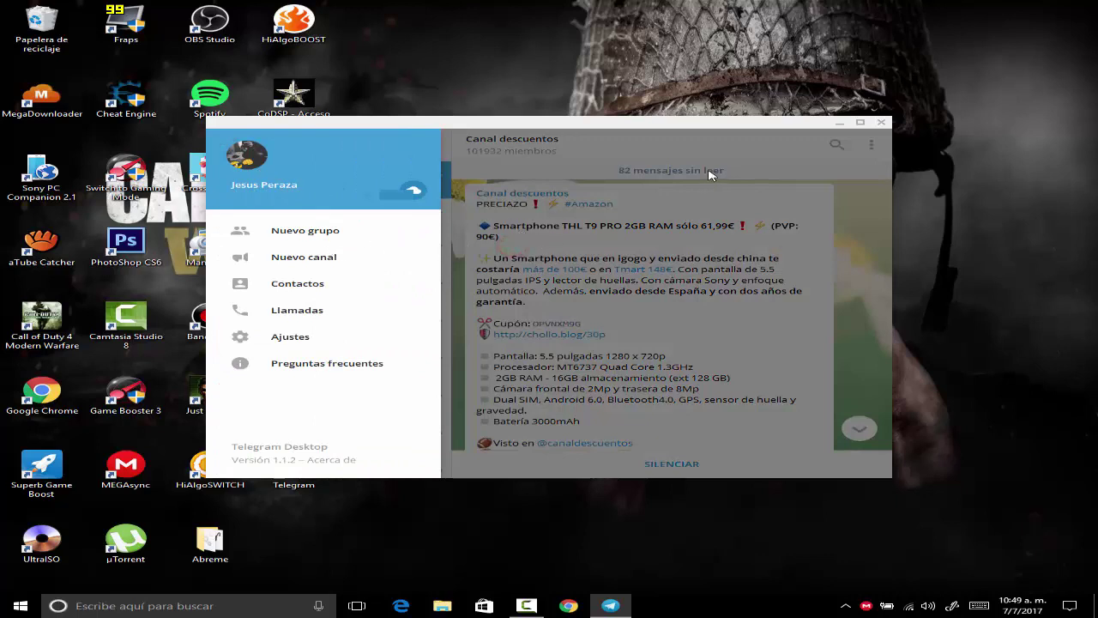
left_click(652, 214)
left_click(871, 144)
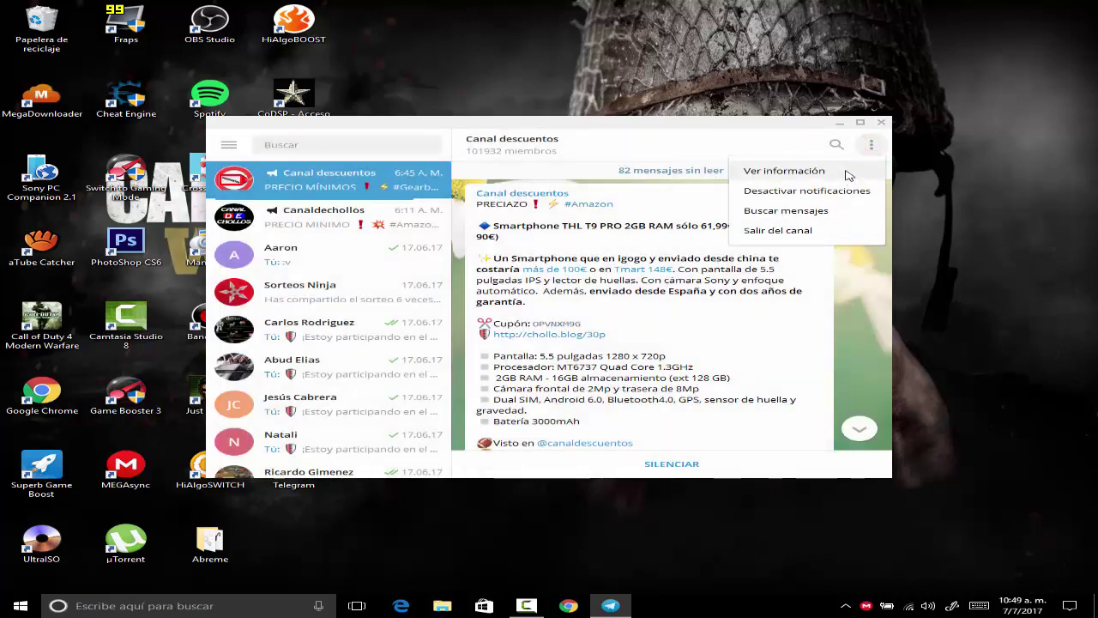
- Open the Telegram settings and change the chat background to the misty forest picture from the gallery
left_click(230, 145)
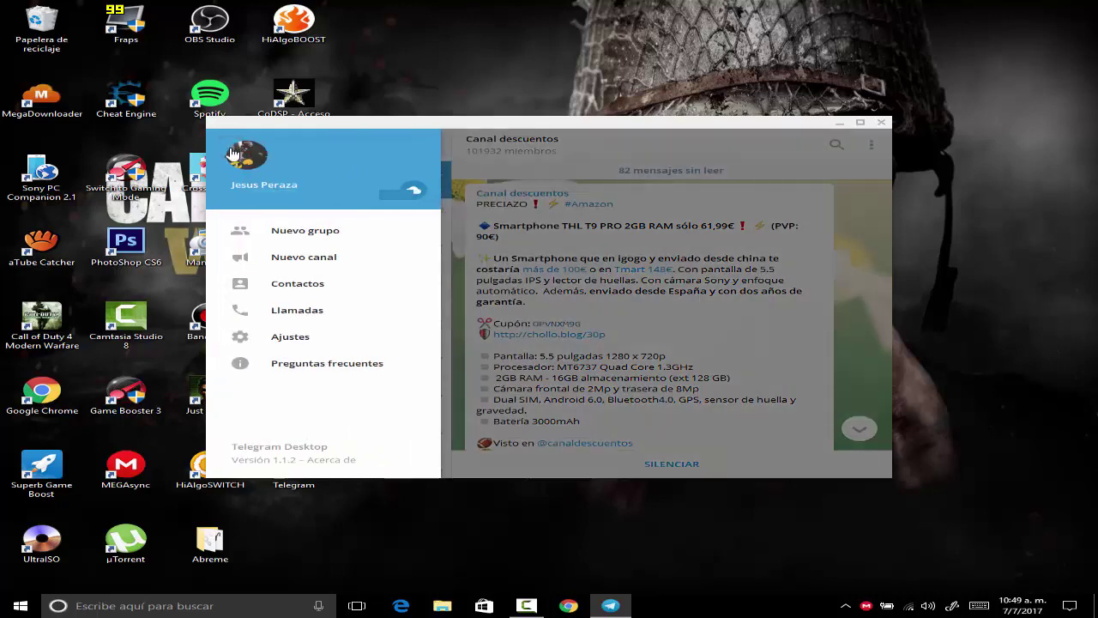
left_click(273, 342)
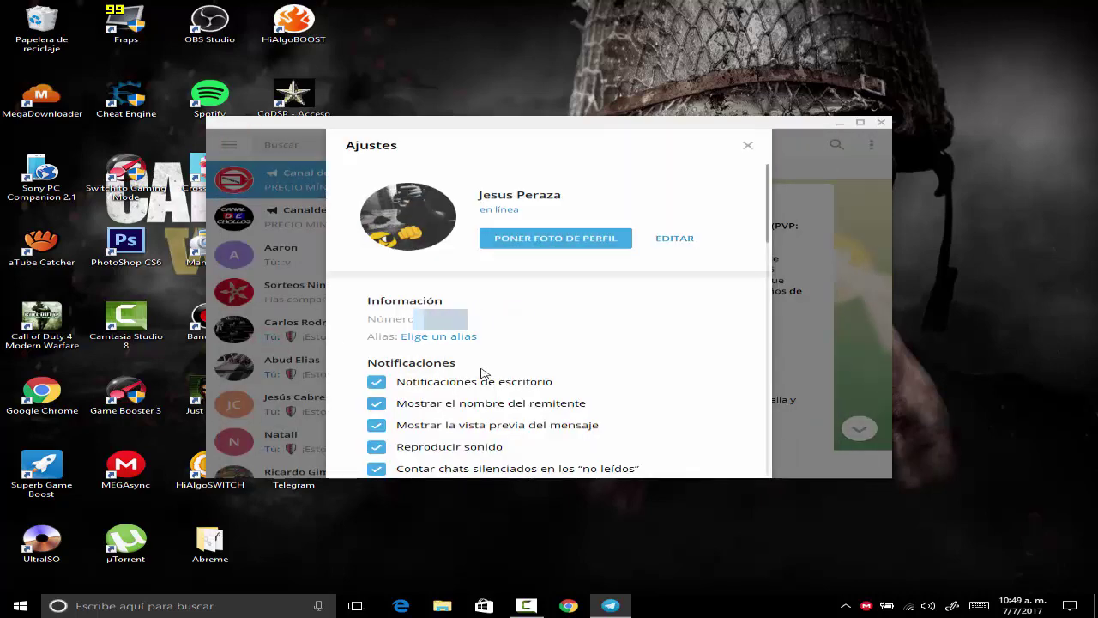
scroll(484, 370, "down", 10)
scroll(484, 367, "down", 5)
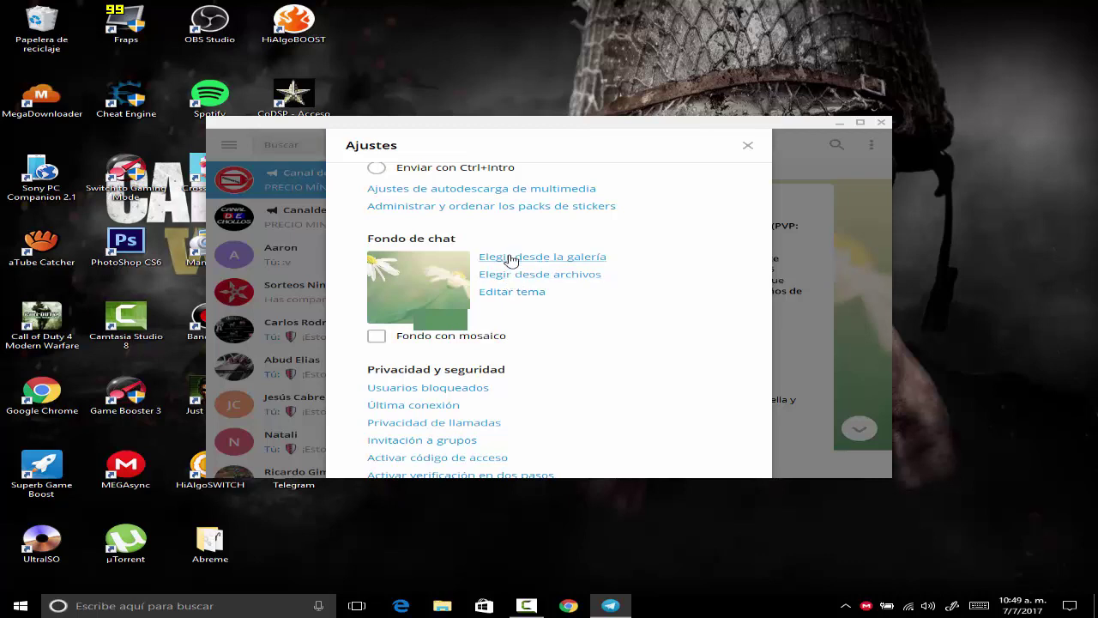
left_click(511, 256)
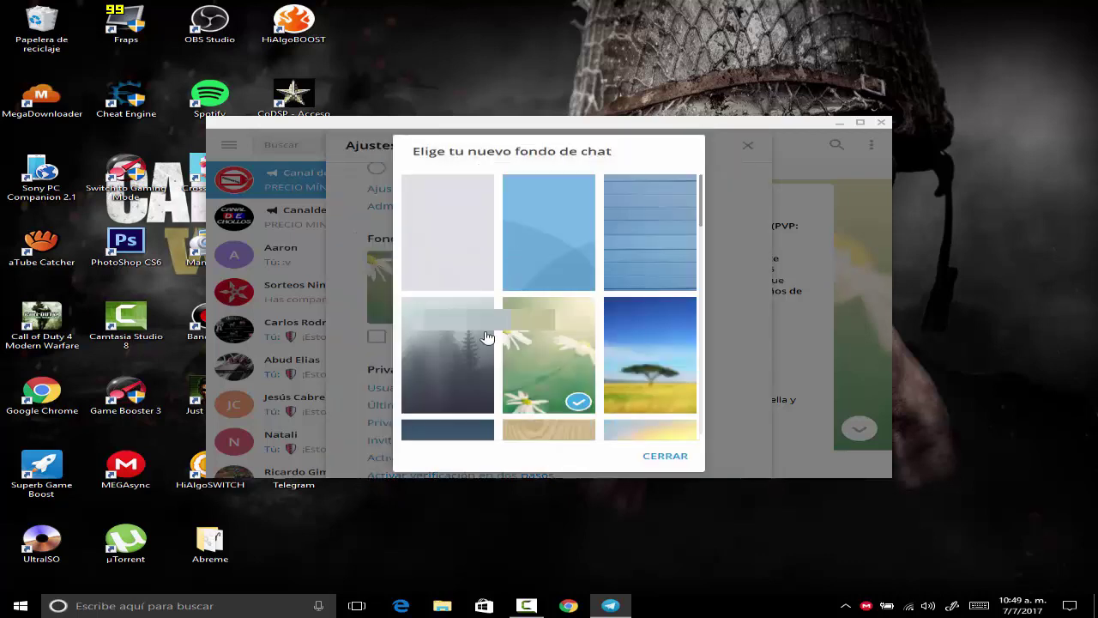
left_click(447, 355)
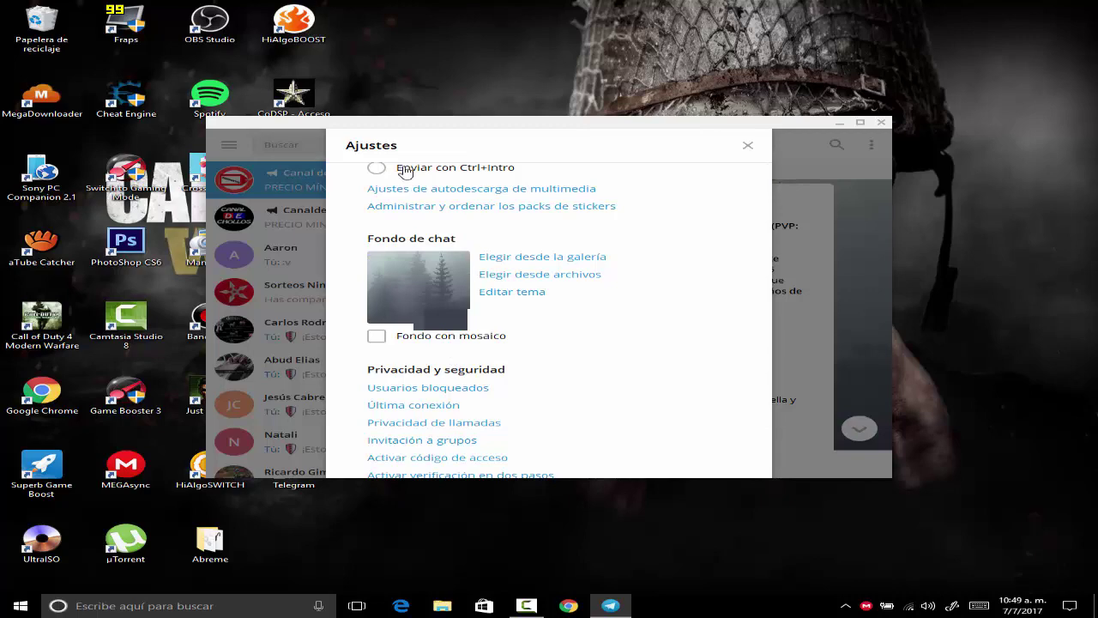
- Open the profile name for editing from the settings and cancel the edit
scroll(447, 370, "down", 4)
scroll(461, 367, "up", 12)
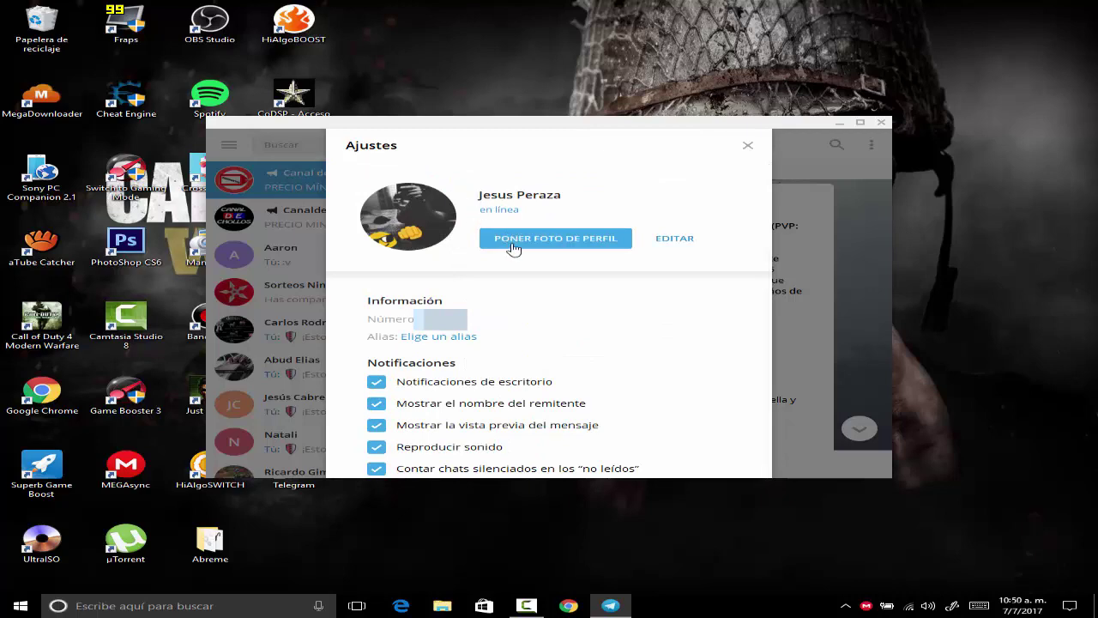
left_click(669, 246)
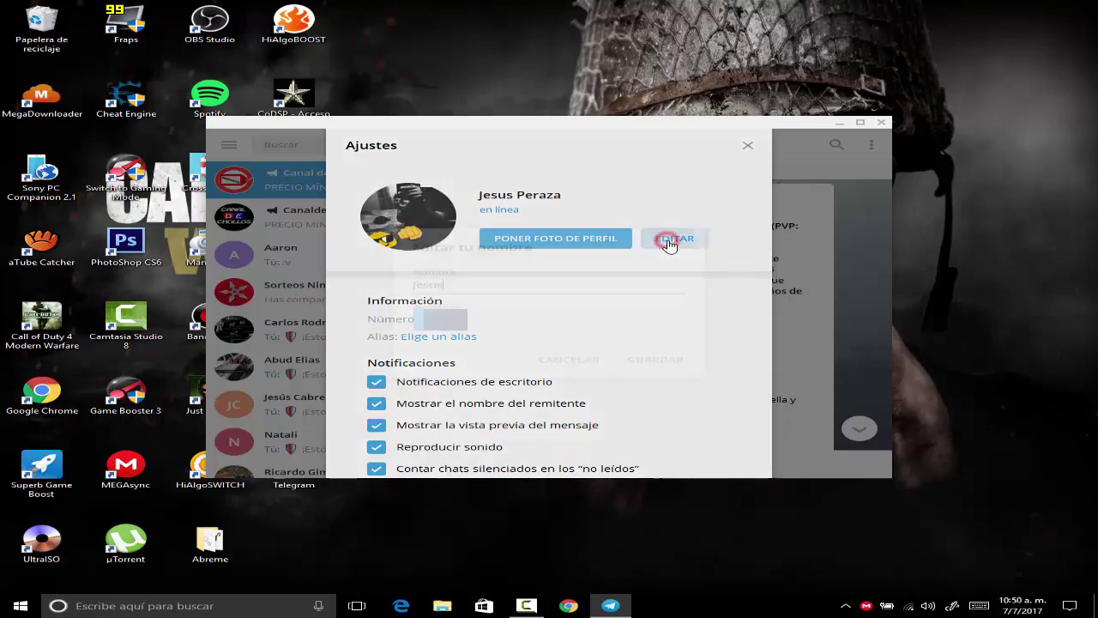
left_click(593, 354)
- Enable Usar notificaciones de Windows in the notification settings, toggling the option off and back on
scroll(515, 301, "down", 3)
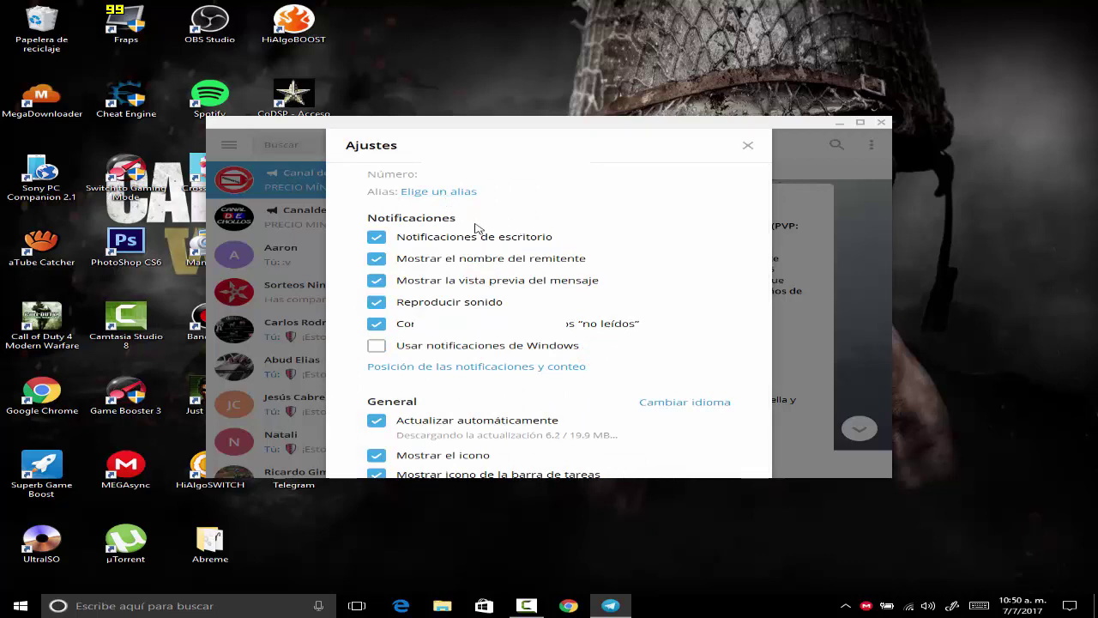
left_click(380, 350)
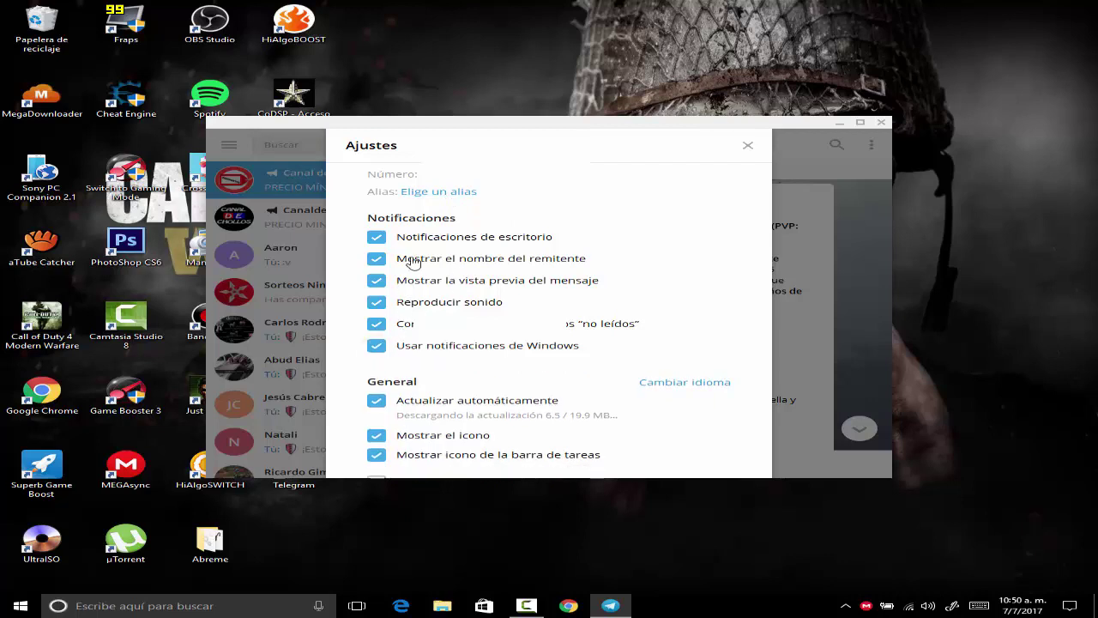
scroll(410, 257, "down", 2)
left_click(378, 238)
left_click(379, 239)
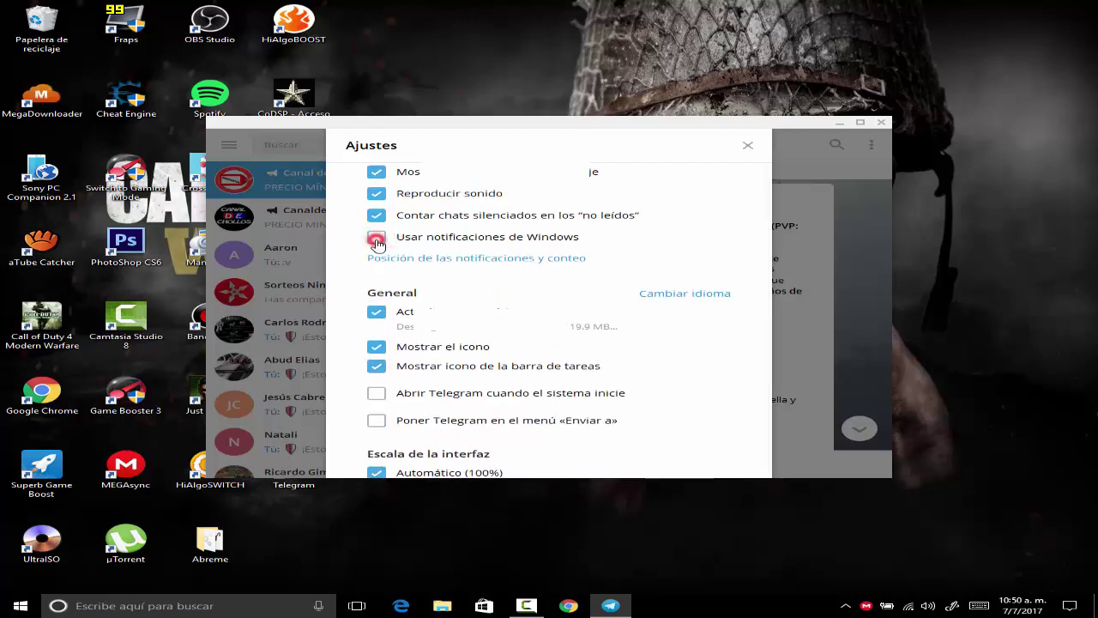
- Review the general, interface scale, chat and background options, and close the settings
scroll(394, 311, "down", 2)
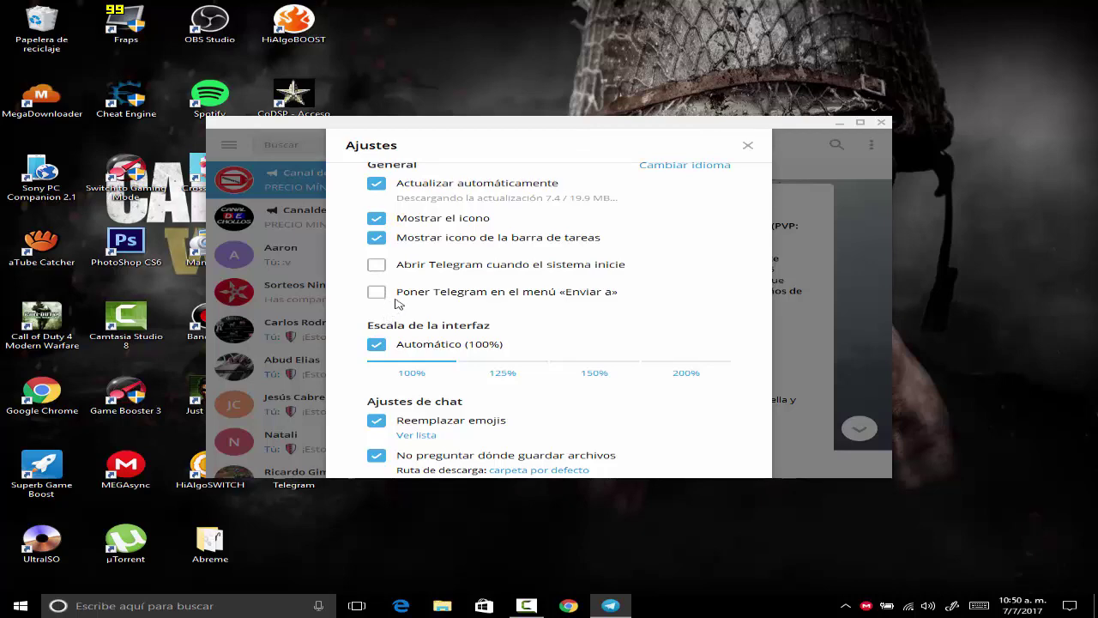
scroll(407, 312, "down", 2)
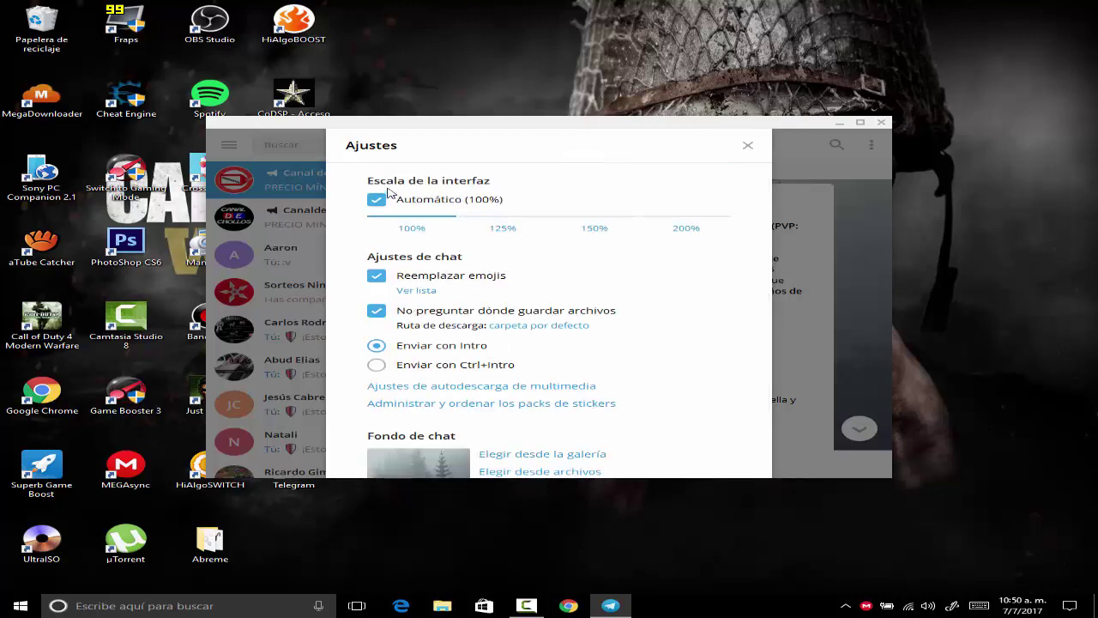
scroll(436, 259, "down", 2)
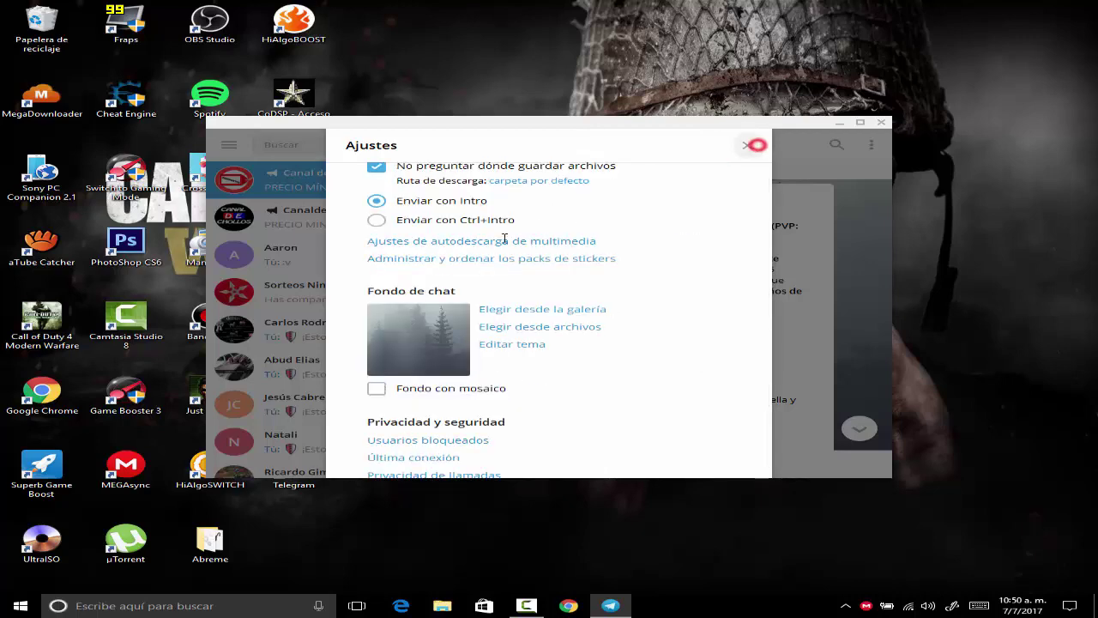
left_click(747, 144)
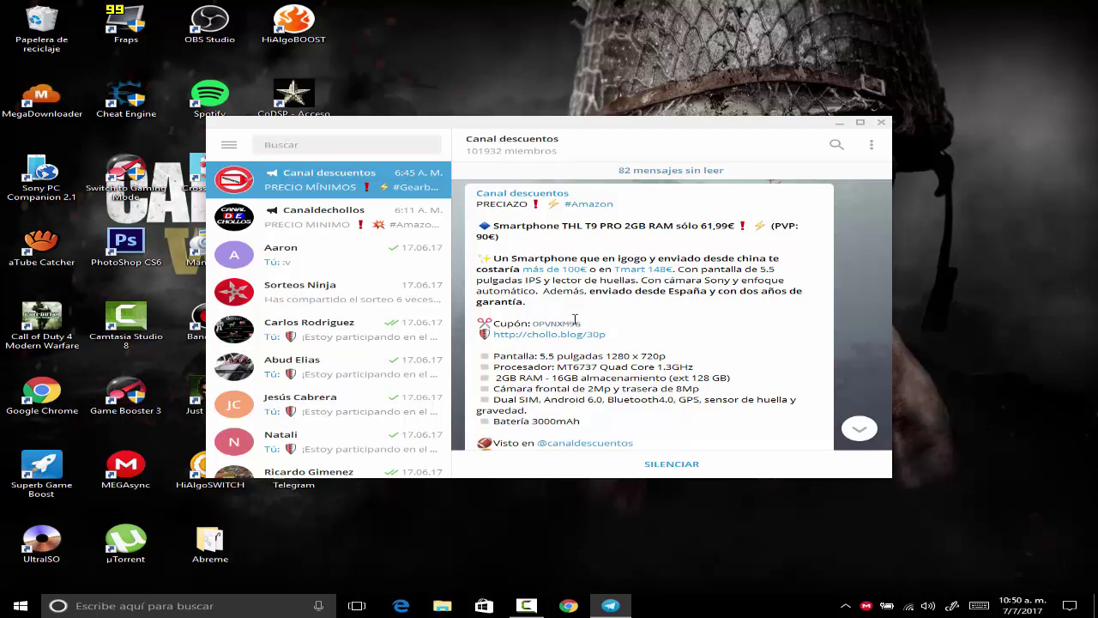